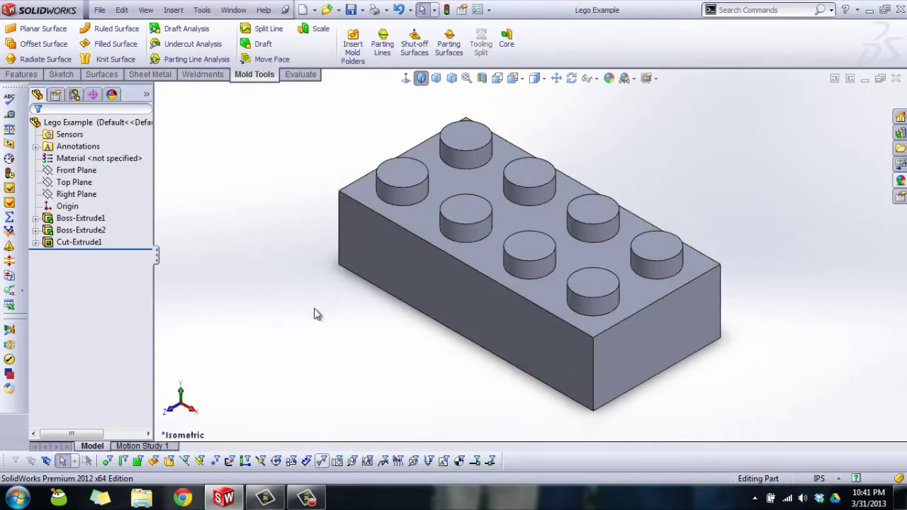
- Run a 1° Draft Analysis on the Lego brick with its top face as pull direction
middle_drag(316, 314, 342, 180)
key(ctrl+7)
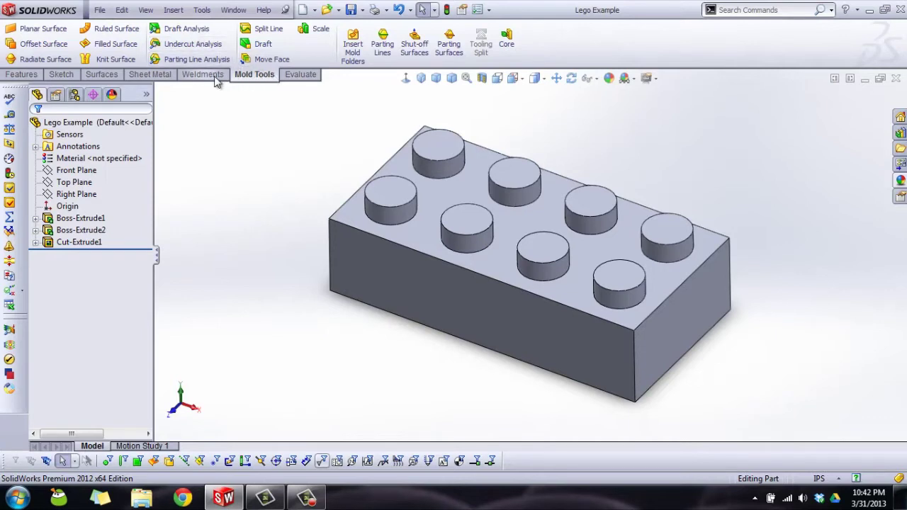
right_click(247, 79)
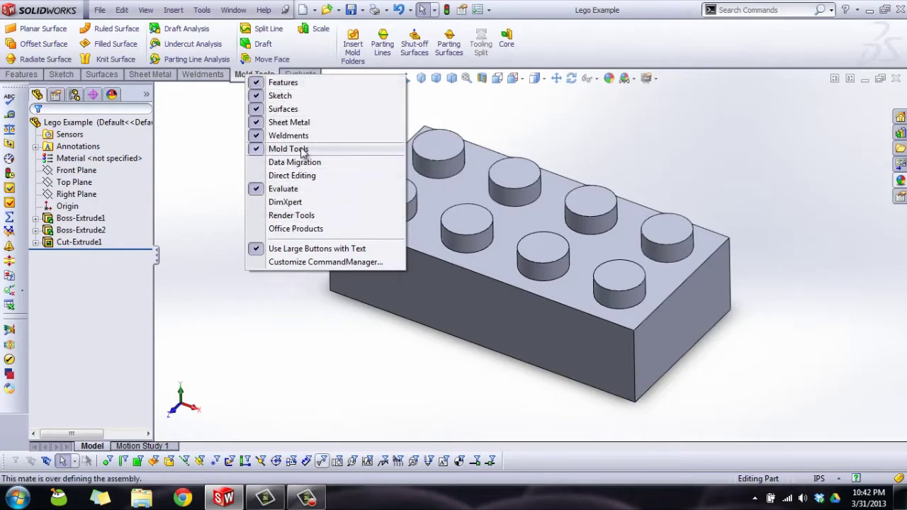
click(222, 106)
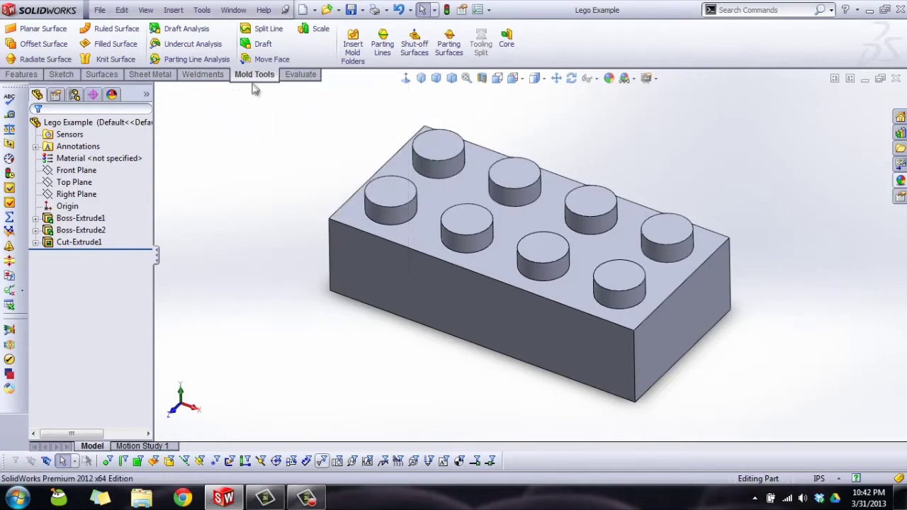
click(185, 29)
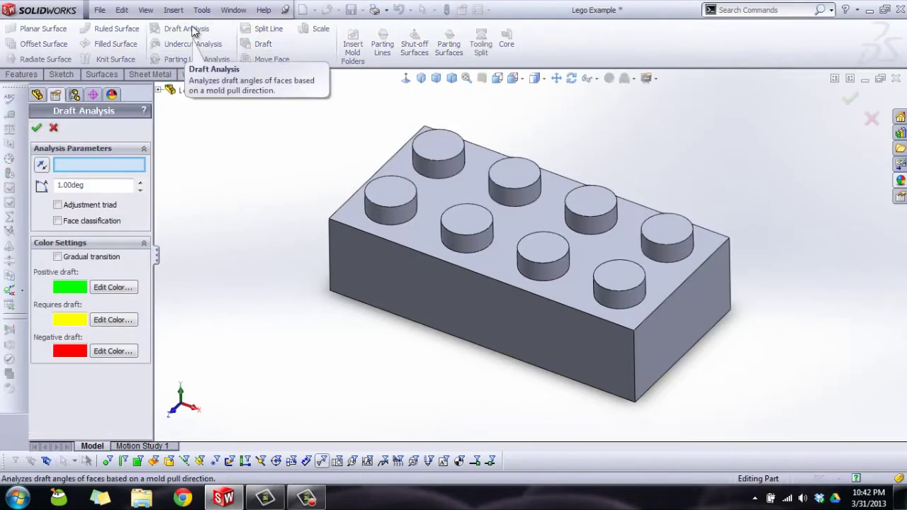
click(521, 229)
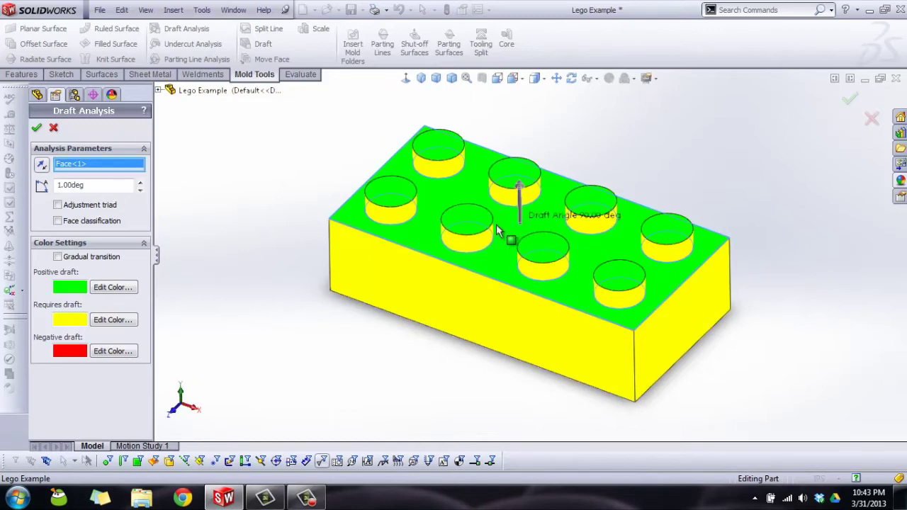
- Inspect the green tops and yellow walls from front and underside, then accept the analysis
mouse_move(511, 237)
middle_down()
mouse_move(536, 134)
mouse_move(464, 236)
mouse_move(473, 208)
mouse_move(481, 222)
mouse_move(441, 176)
mouse_move(465, 245)
mouse_move(400, 167)
mouse_move(389, 138)
mouse_move(449, 188)
mouse_move(420, 150)
mouse_move(456, 196)
mouse_move(482, 257)
mouse_move(537, 196)
mouse_move(494, 226)
mouse_move(504, 209)
mouse_move(507, 231)
middle_up()
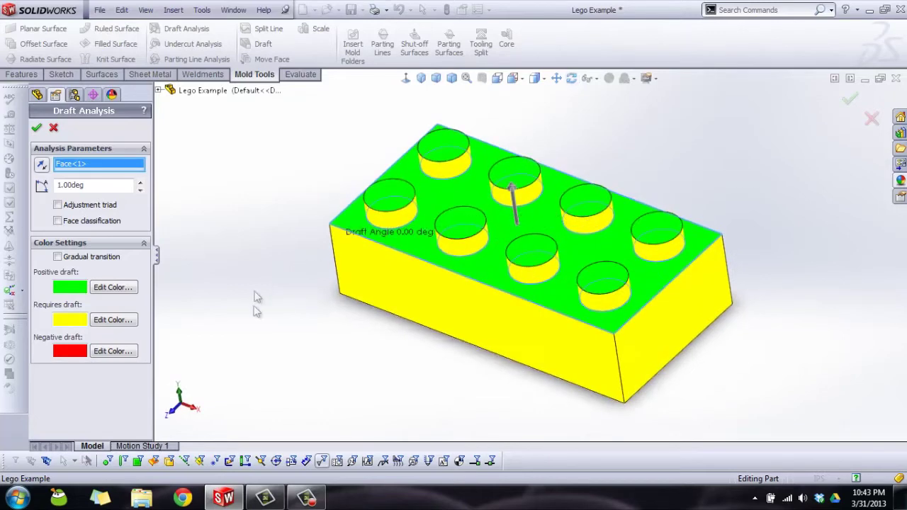
middle_drag(274, 316, 263, 280)
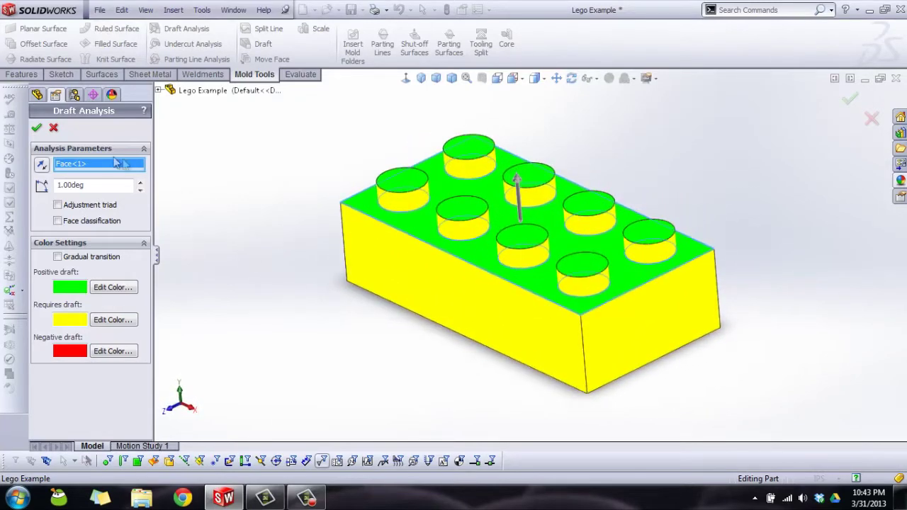
click(37, 129)
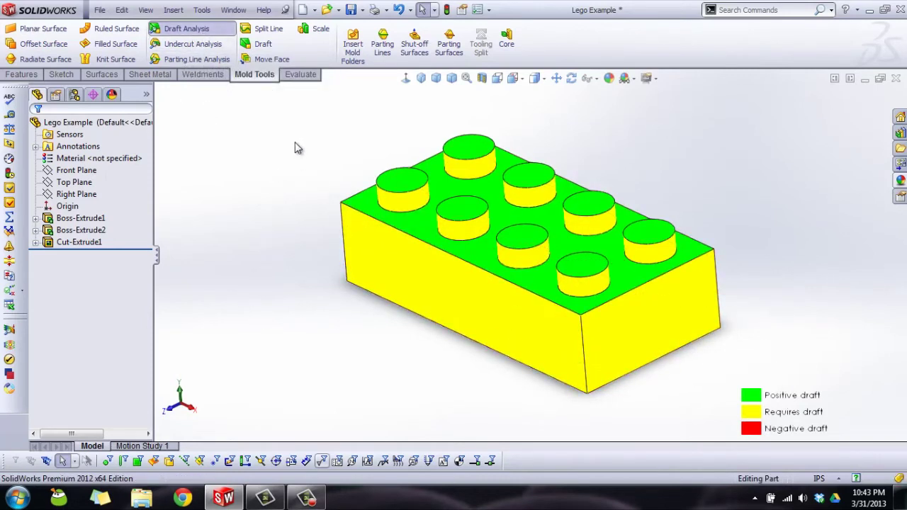
click(279, 45)
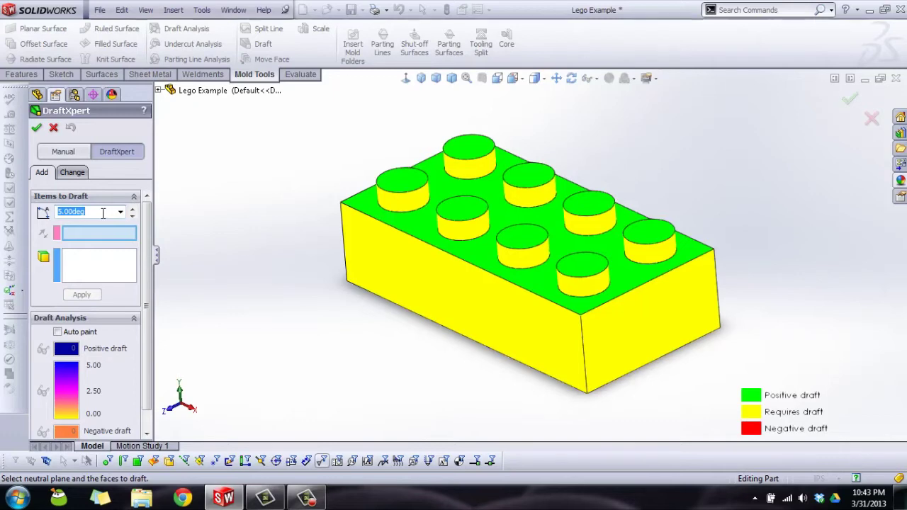
- Set DraftXpert to 1.00° with the top face as neutral plane and queue the first stud face
key(F1)
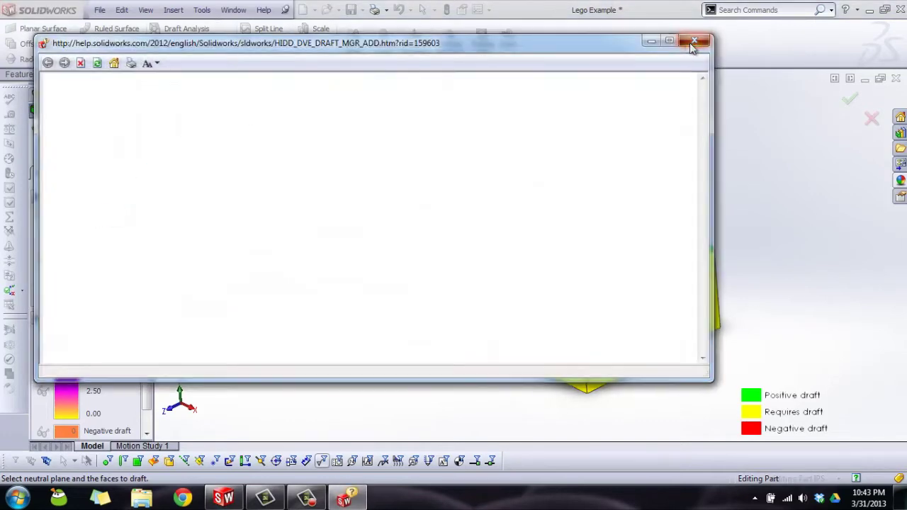
click(695, 41)
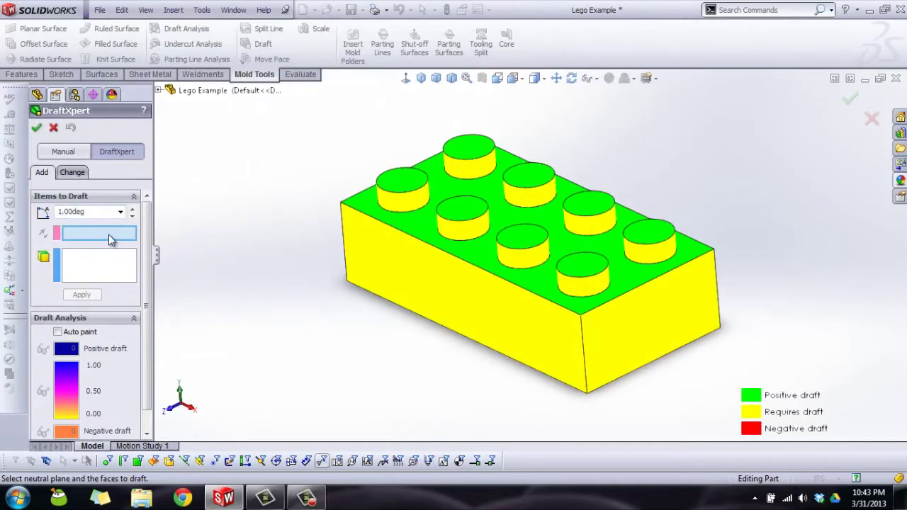
click(530, 227)
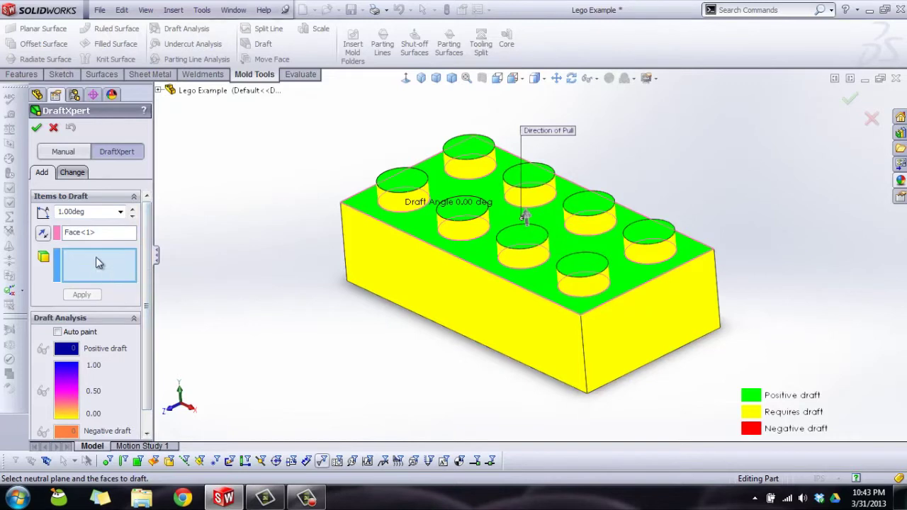
click(584, 290)
- Add the side faces of the remaining studs to the faces to draft
click(653, 251)
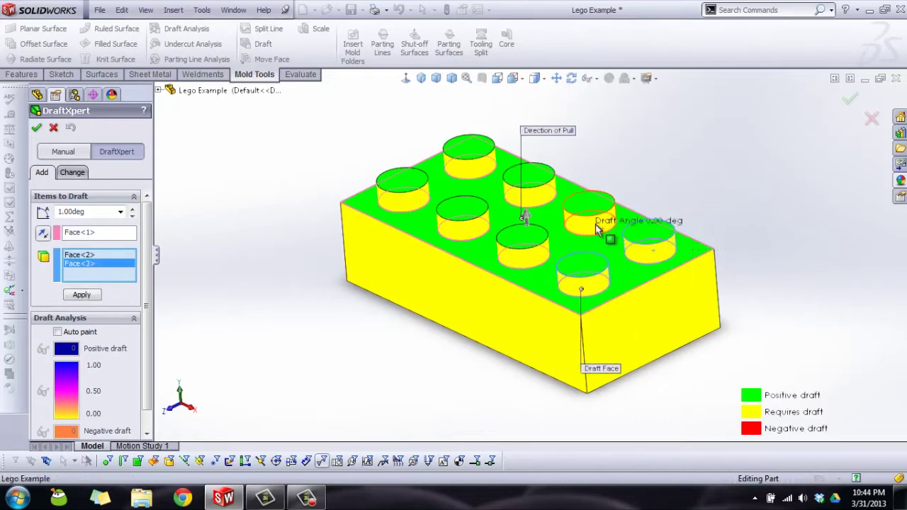
click(597, 224)
click(533, 257)
click(475, 233)
click(533, 190)
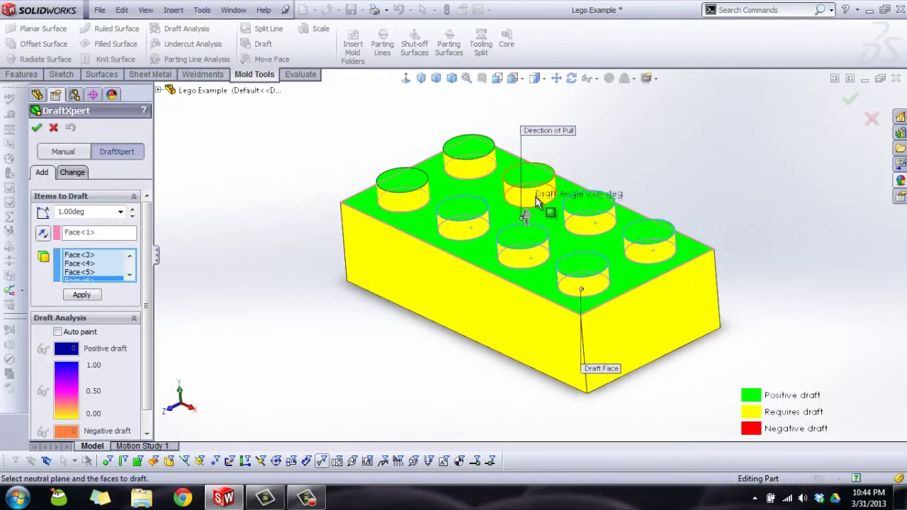
click(469, 164)
click(419, 206)
- Add the brick's outer walls to the faces to draft
click(469, 285)
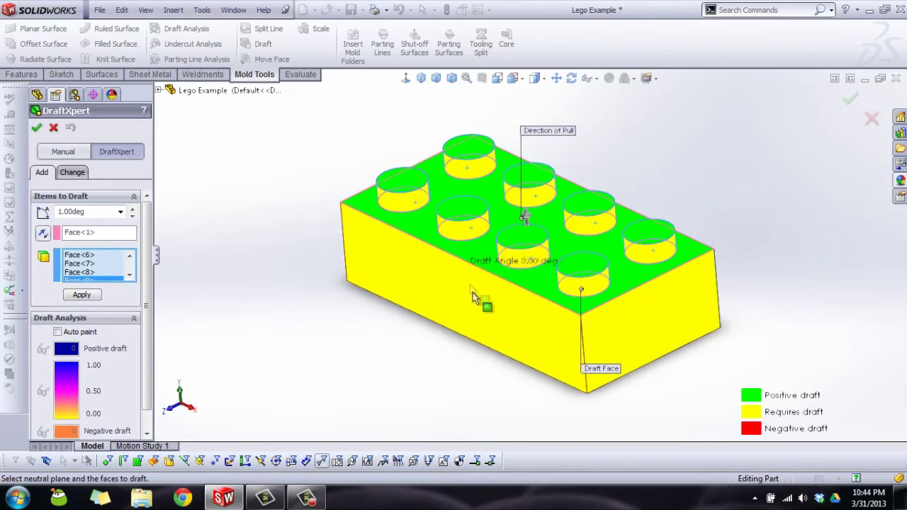
click(642, 304)
middle_drag(698, 248, 594, 199)
click(594, 198)
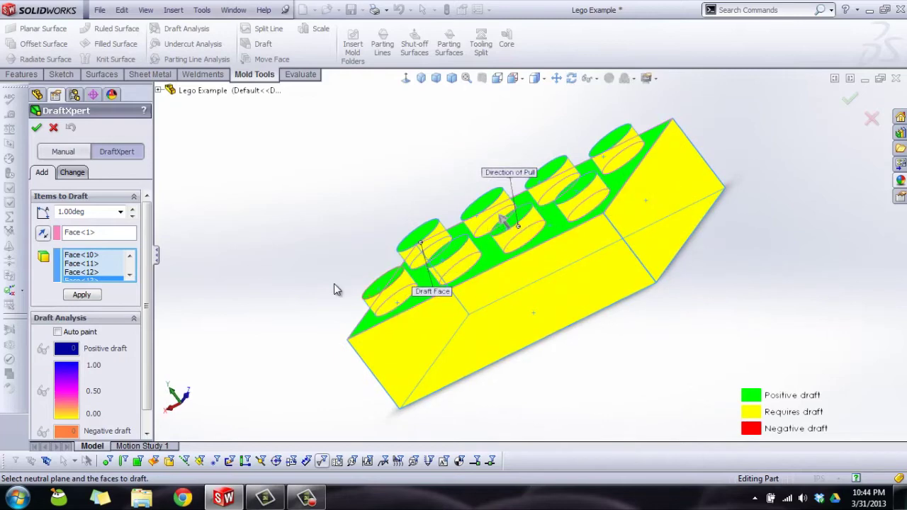
middle_drag(334, 283, 757, 158)
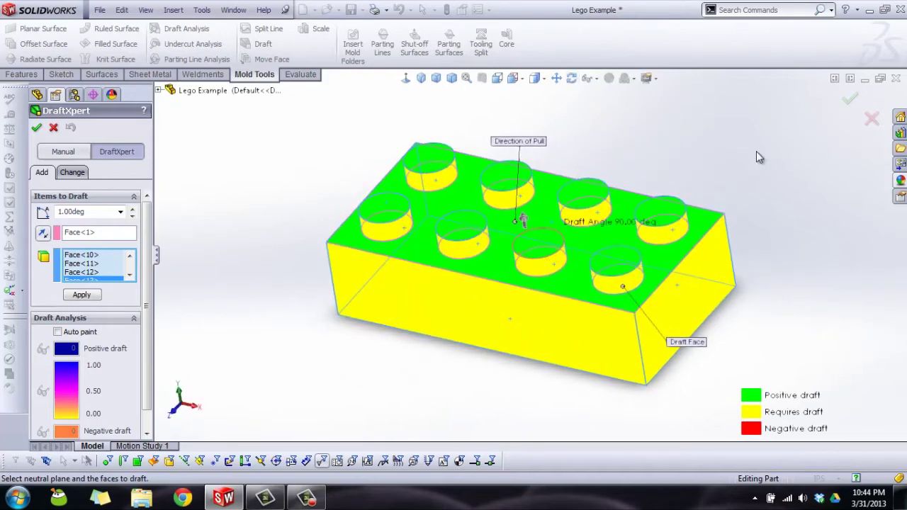
- Apply the 1° draft to the studs and outer walls and view the brick from the front
click(82, 294)
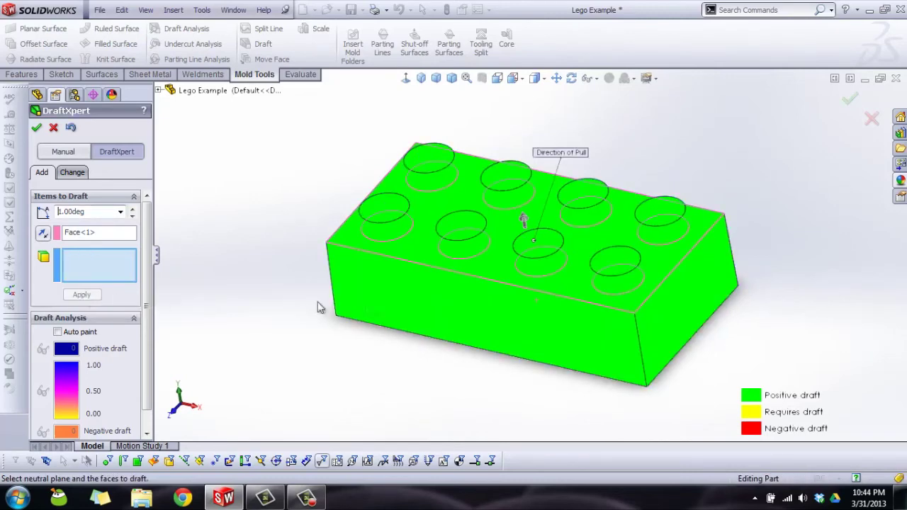
middle_drag(453, 366, 479, 134)
click(496, 79)
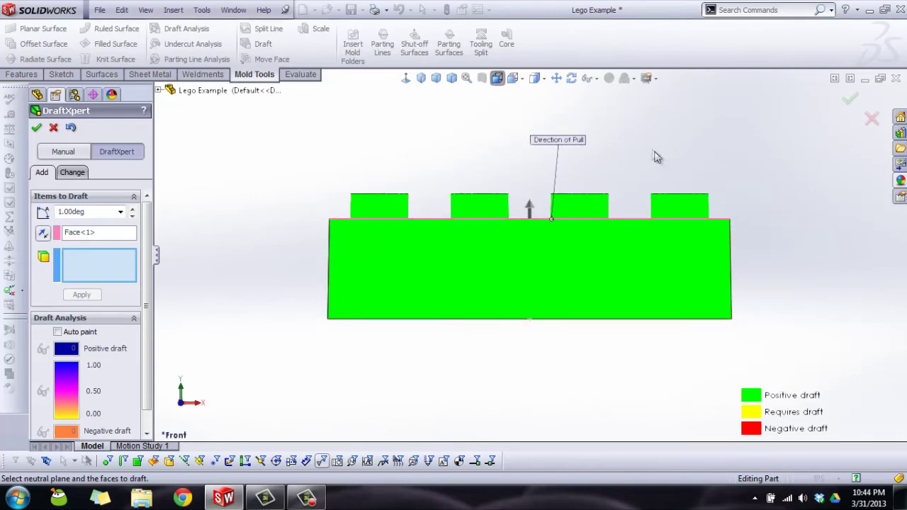
mouse_move(655, 156)
middle_down()
mouse_move(613, 142)
mouse_move(582, 211)
mouse_move(633, 233)
mouse_move(684, 166)
mouse_move(661, 96)
mouse_move(713, 91)
mouse_move(641, 145)
middle_up()
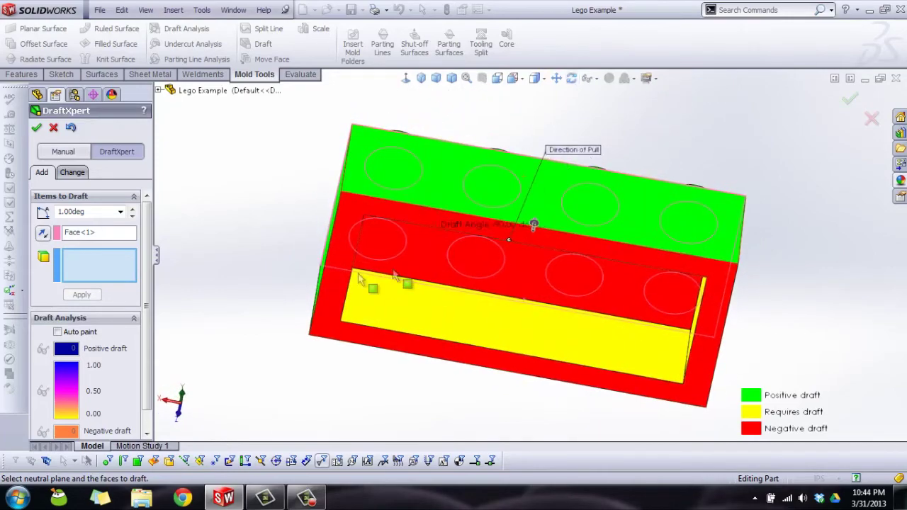
- Select the four yellow inner walls of the hollow underside and apply the 1° draft
middle_drag(360, 278, 419, 189)
click(101, 239)
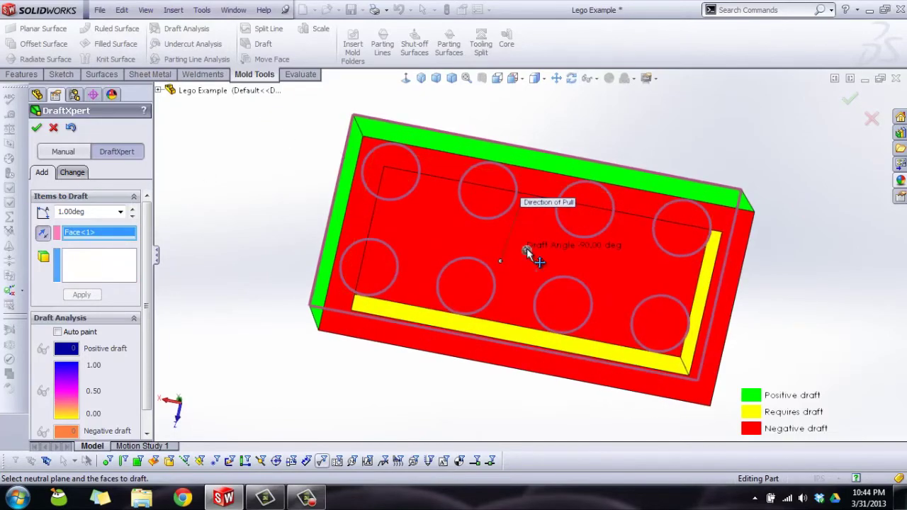
middle_drag(527, 248, 164, 269)
click(104, 279)
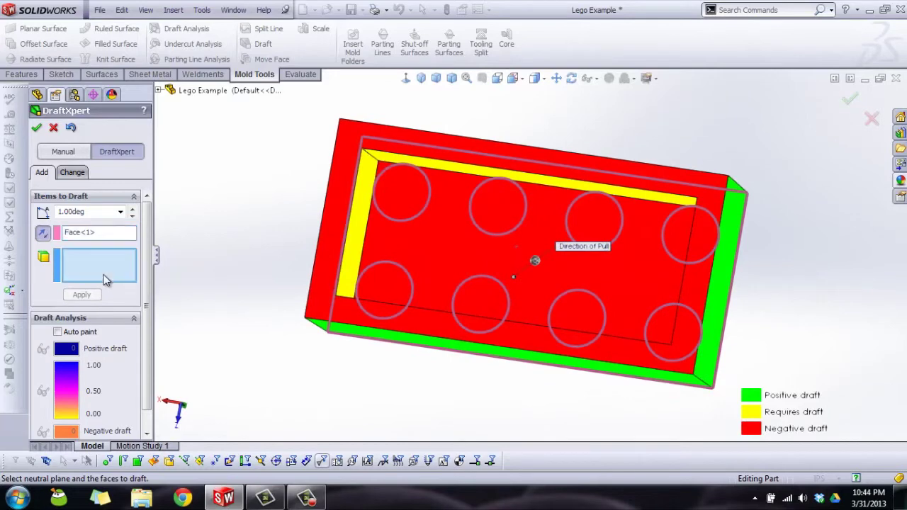
click(418, 160)
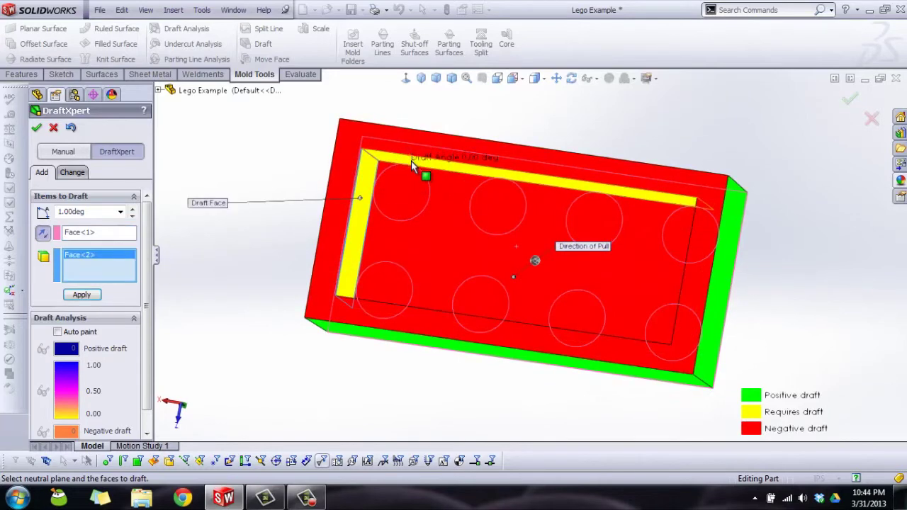
click(413, 163)
middle_drag(459, 202, 562, 319)
click(566, 315)
click(549, 326)
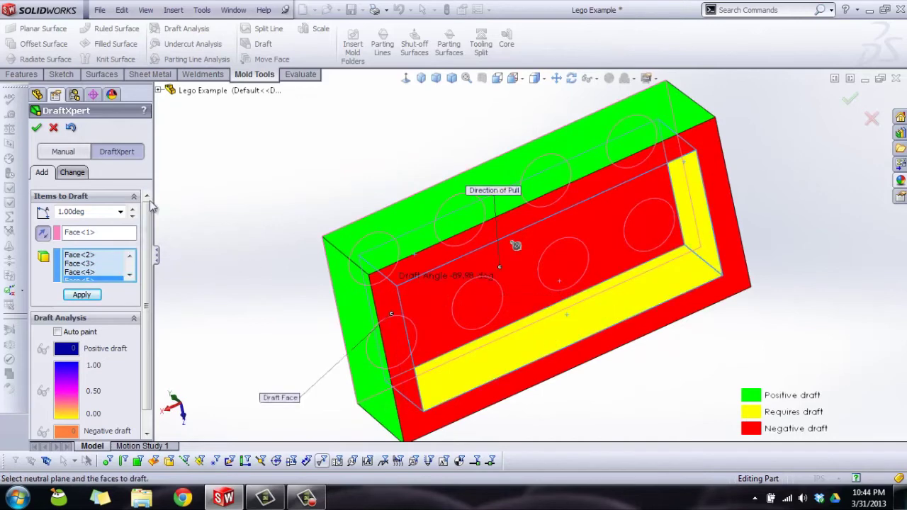
click(82, 296)
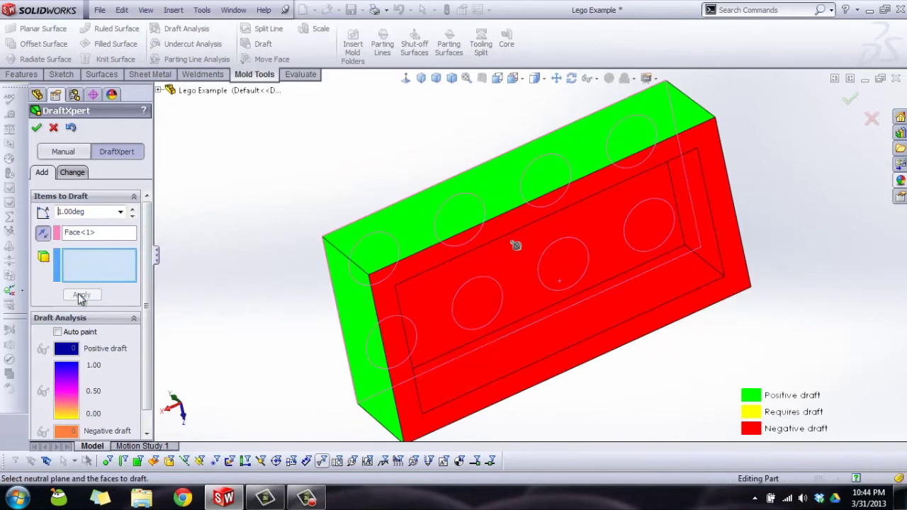
middle_drag(316, 186, 243, 263)
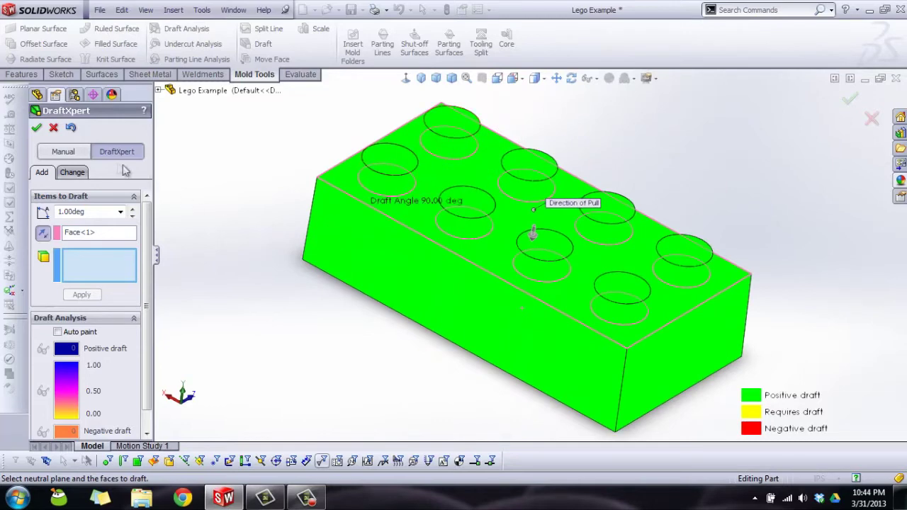
- Close DraftXpert, keeping Draft5 and Draft6, and switch off the Draft Analysis colours
click(51, 130)
middle_drag(417, 385, 432, 277)
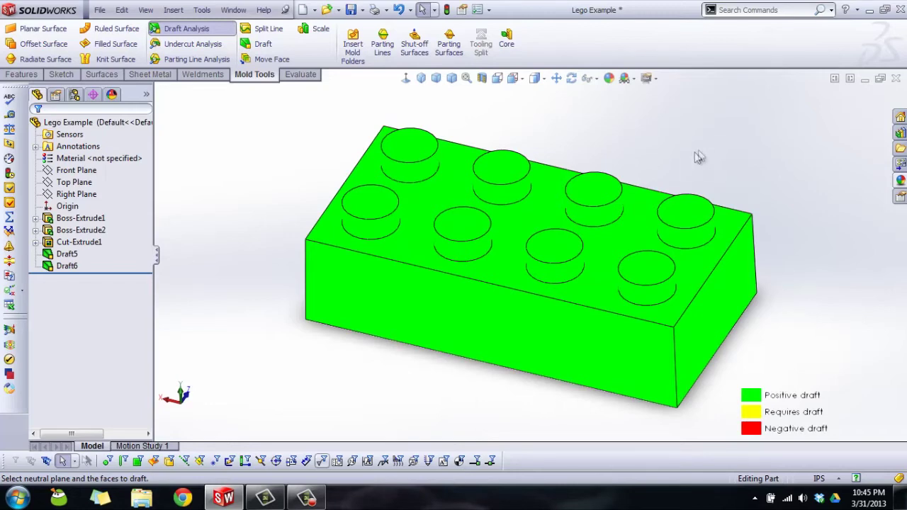
middle_drag(453, 333, 376, 358)
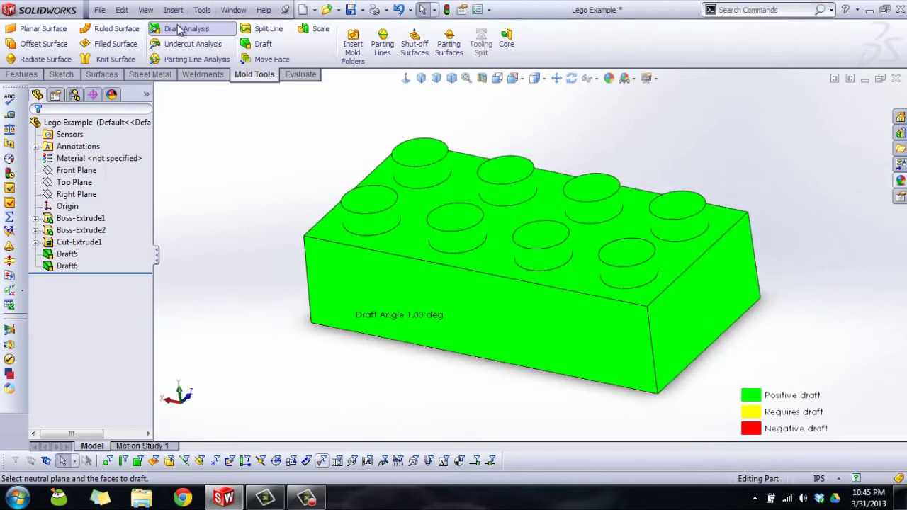
click(188, 31)
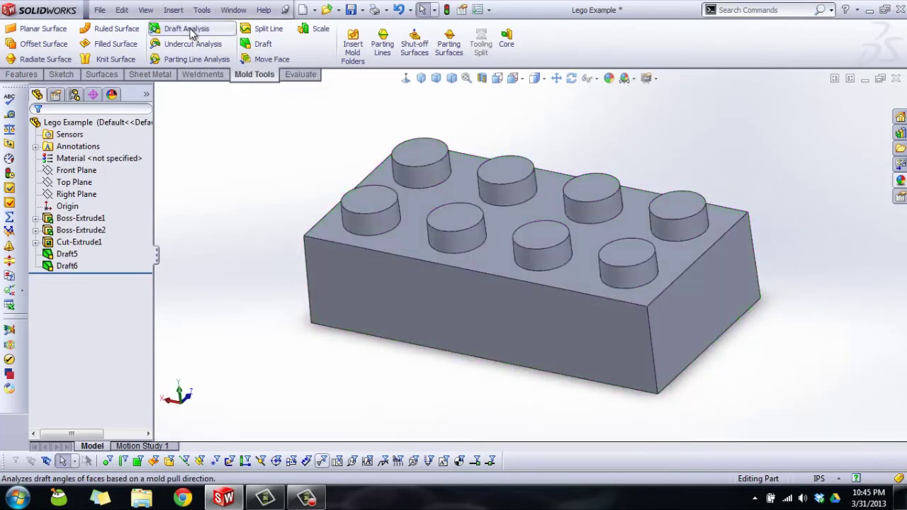
- Show the brick in Isometric view and save the Lego Example part
click(419, 78)
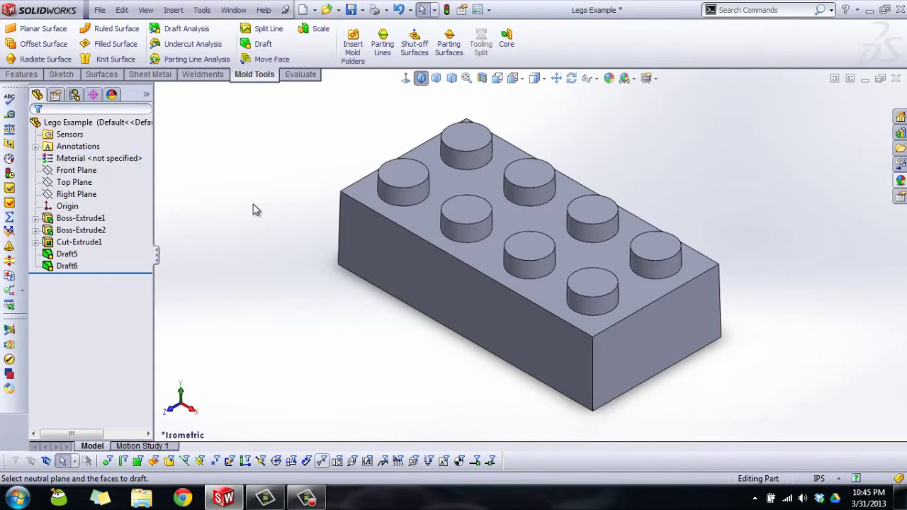
key(ctrl+s)
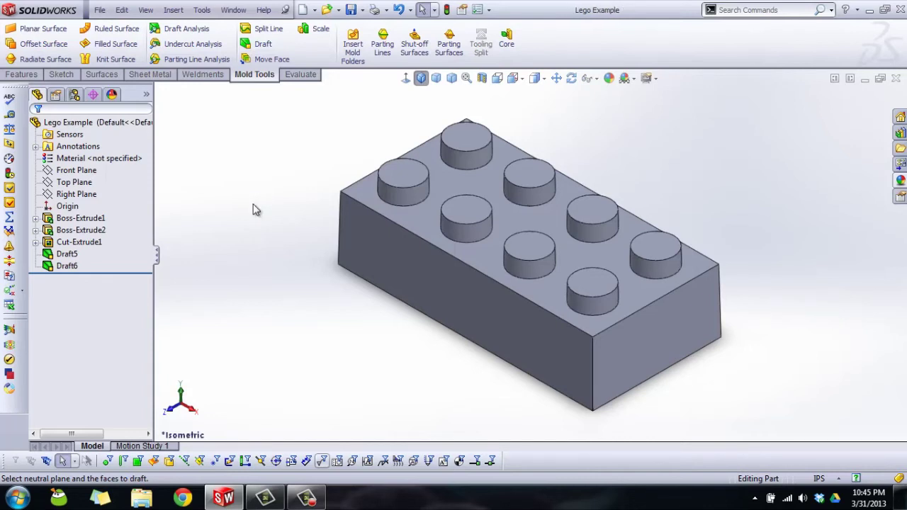